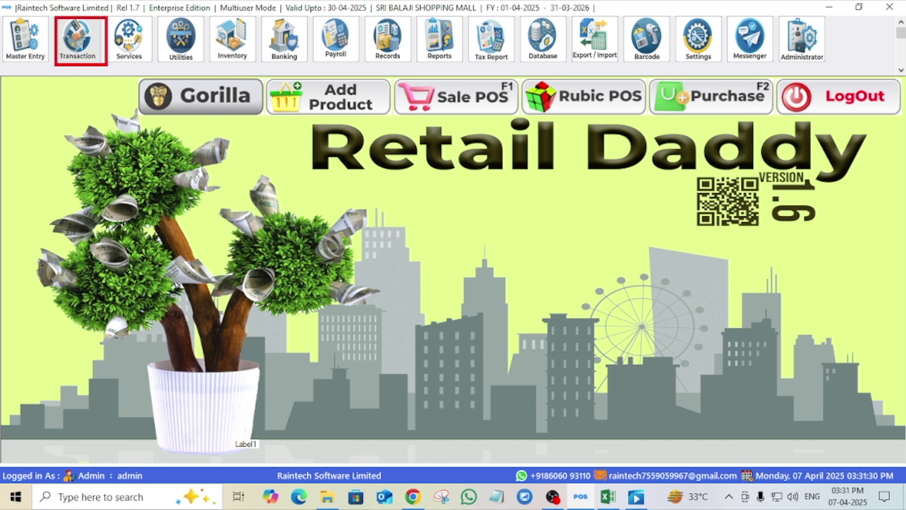
Start a journal voucher entry with Supplier as the party type and the last supplier in the name list.
click(76, 34)
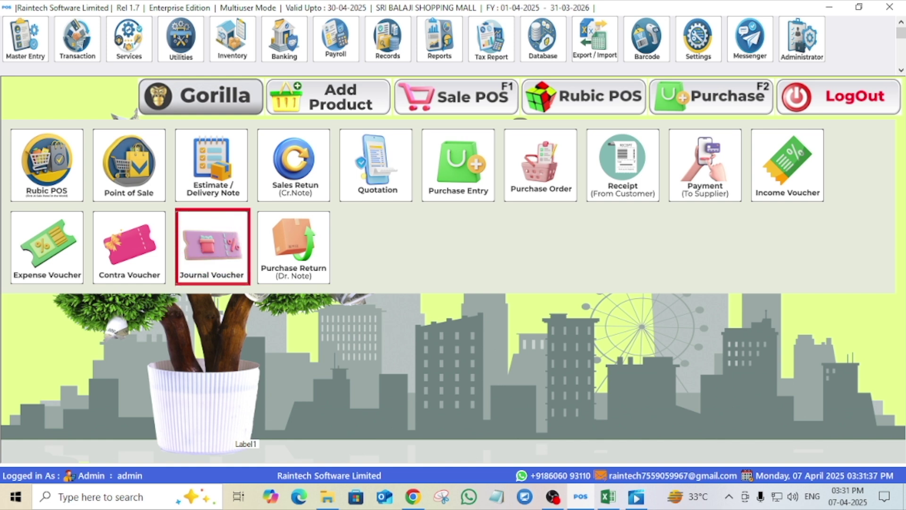
click(214, 267)
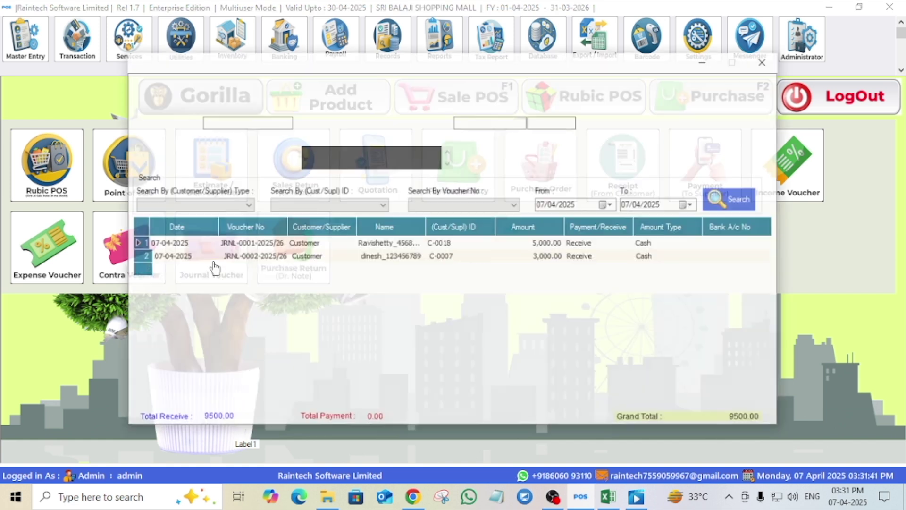
click(357, 123)
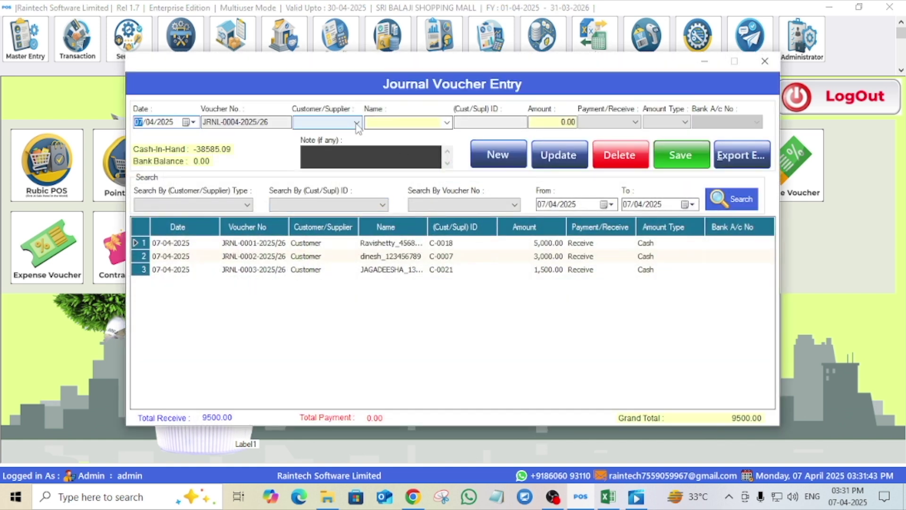
click(328, 144)
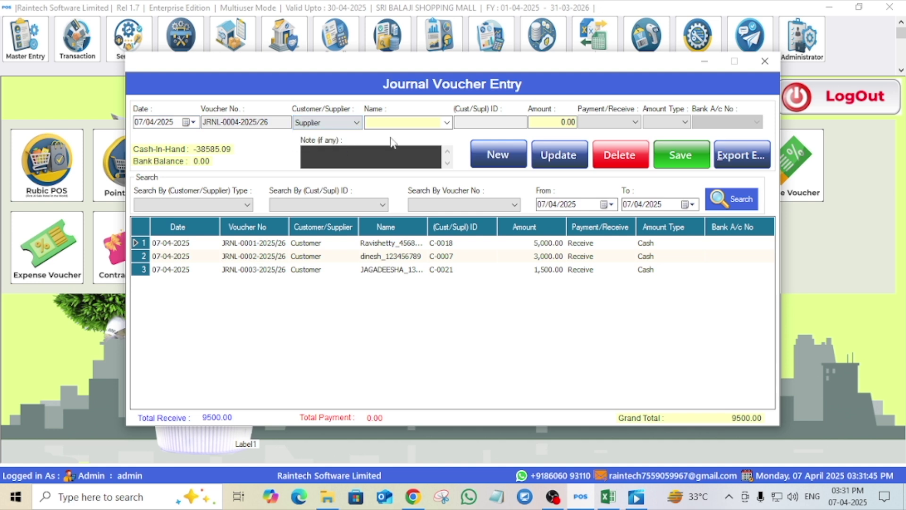
click(446, 123)
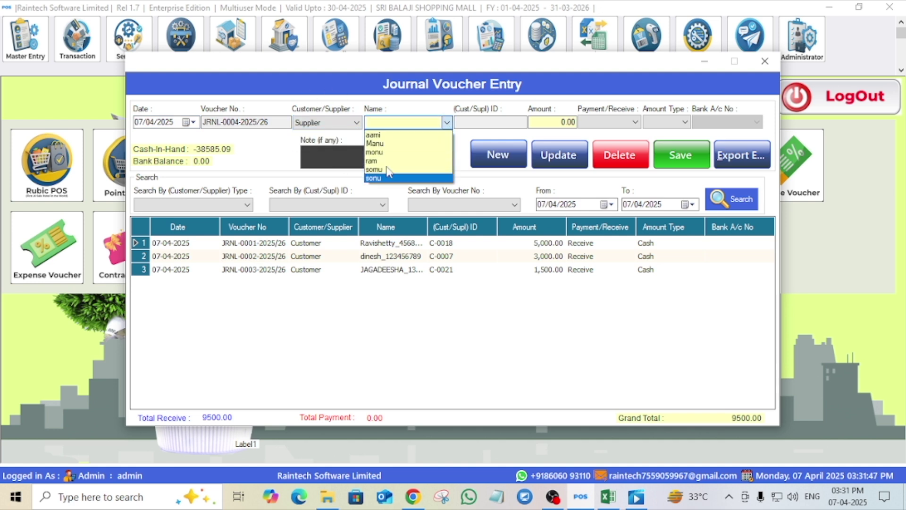
click(378, 178)
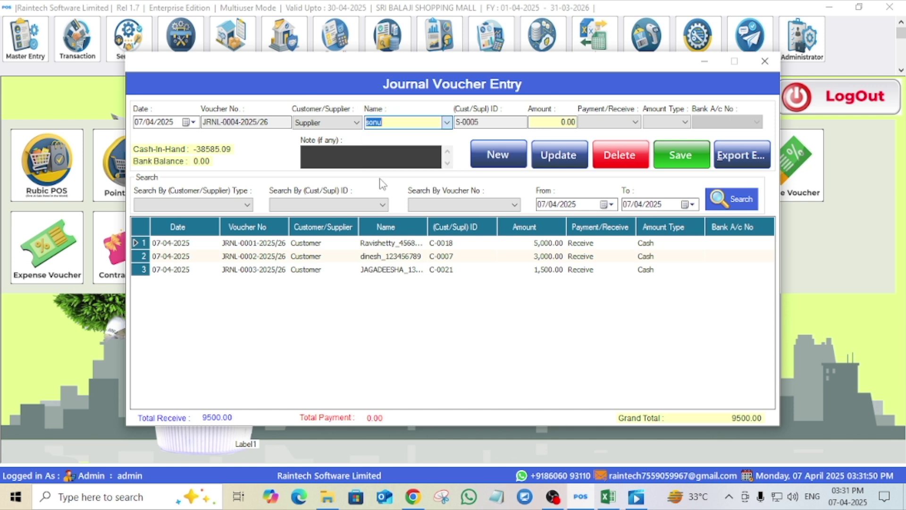
Set the journal voucher's amount to 15000 and mark it as a Payment.
click(566, 122)
key(BackSpace)
key(BackSpace)
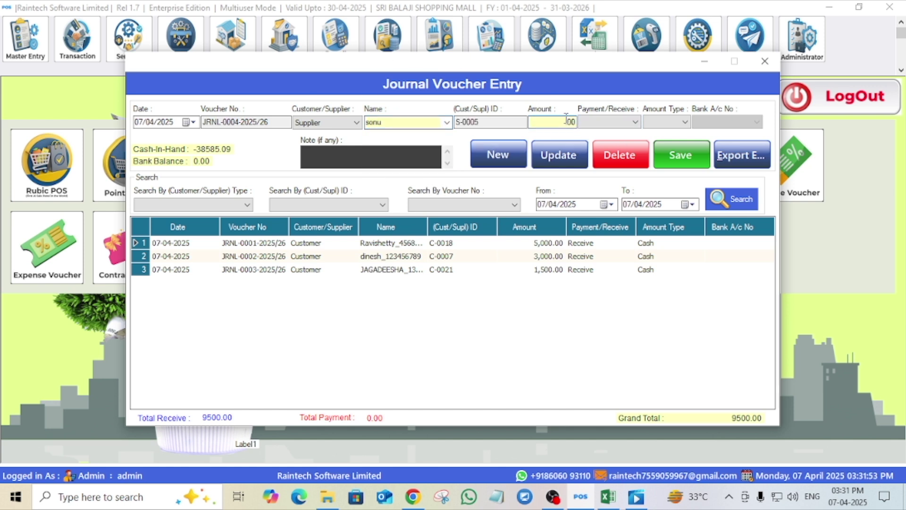
text(15000)
click(636, 122)
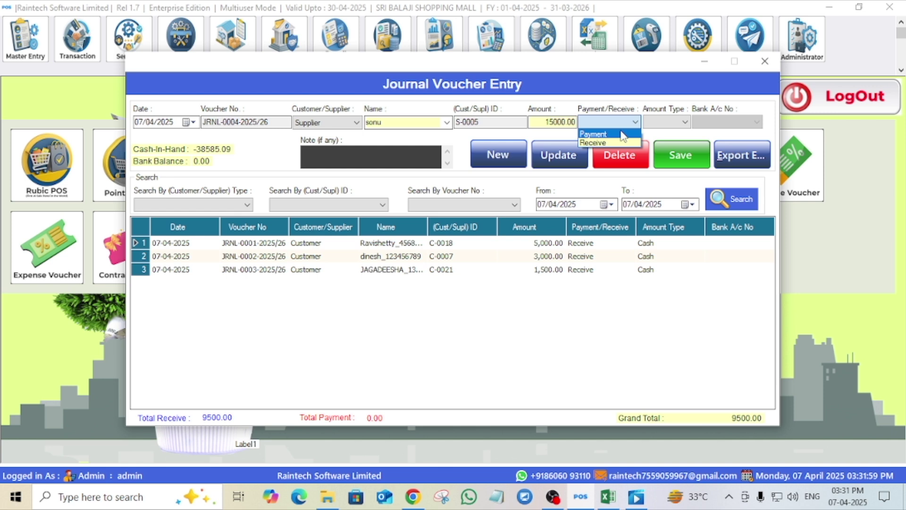
click(623, 135)
Set the amount type to Bank with the available bank account and save the journal voucher.
click(685, 123)
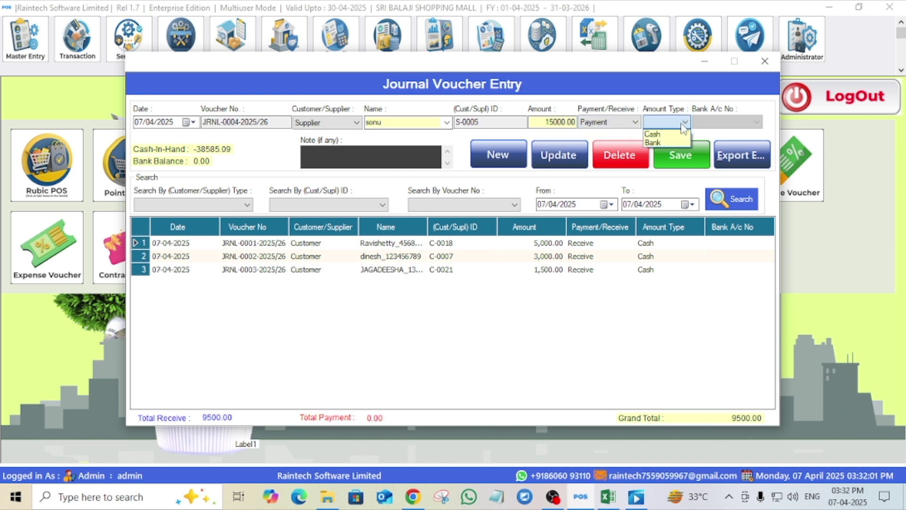
click(669, 142)
click(719, 123)
click(724, 134)
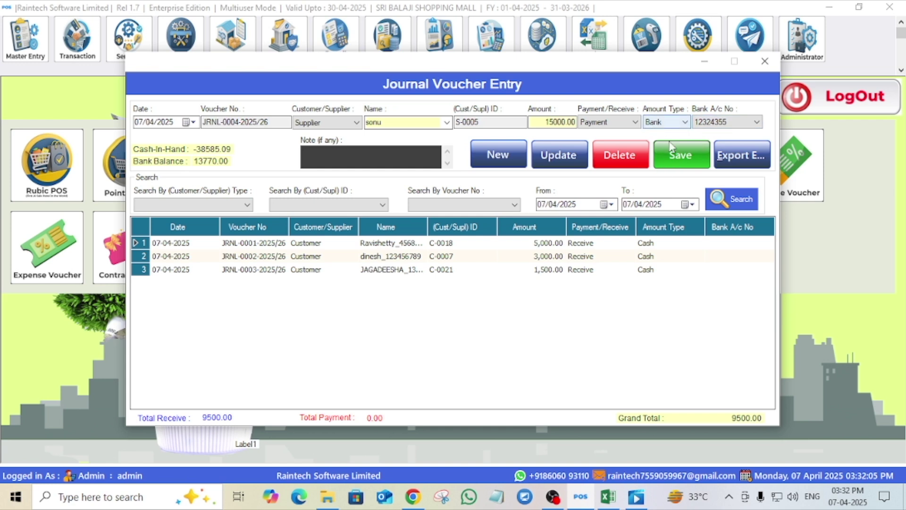
click(675, 154)
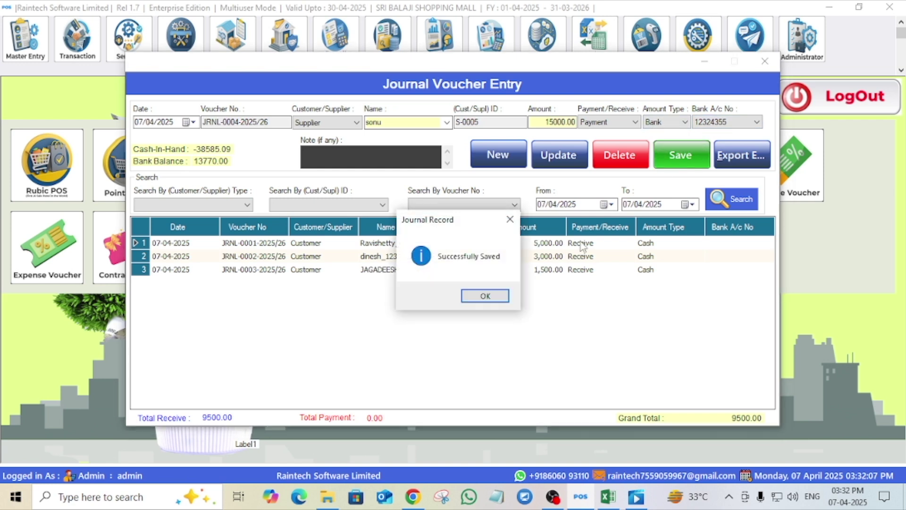
click(498, 299)
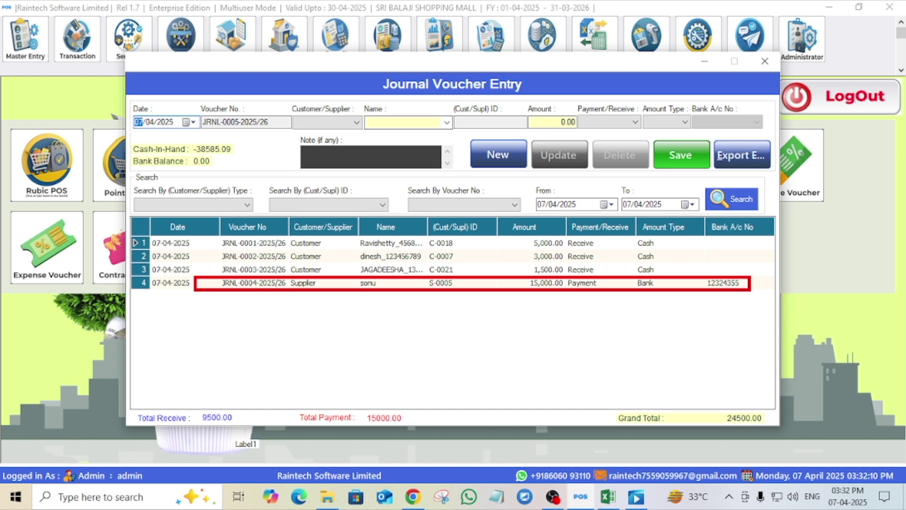
Close the journal voucher form and start a purchase entry for the same supplier, S-0005.
click(765, 61)
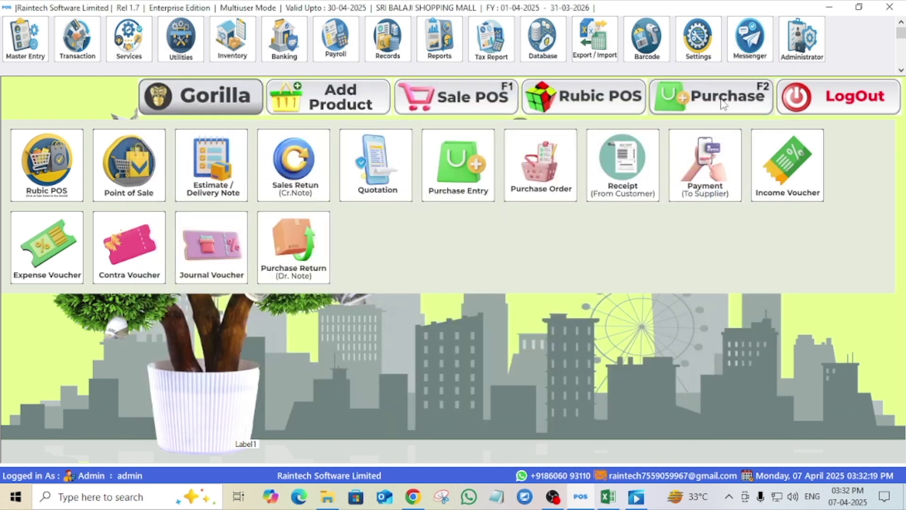
click(748, 104)
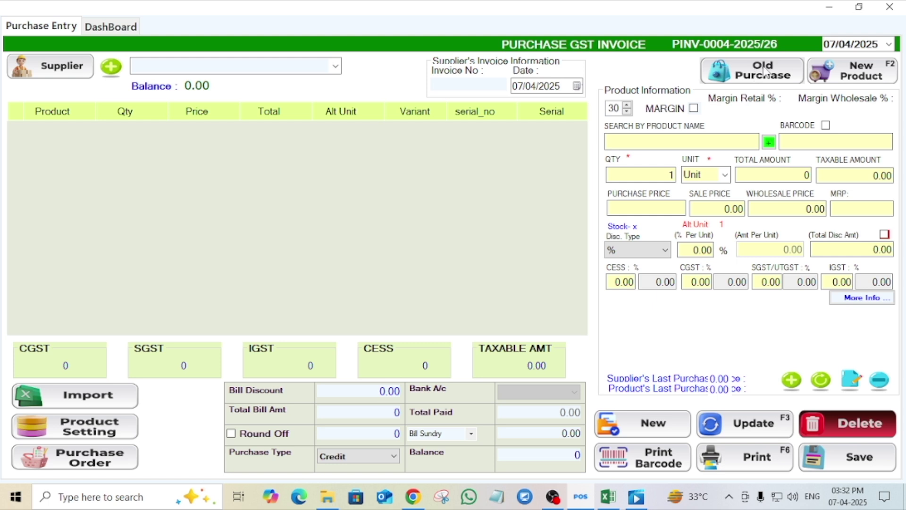
click(866, 76)
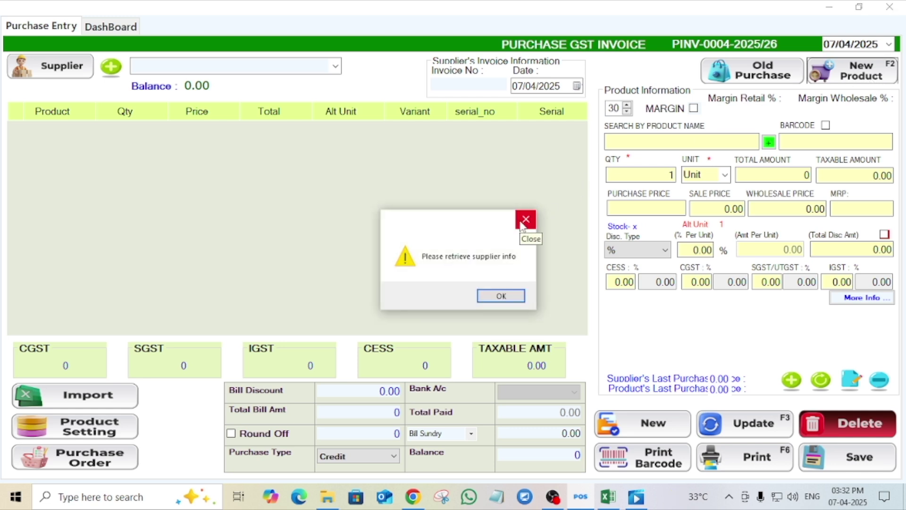
click(523, 225)
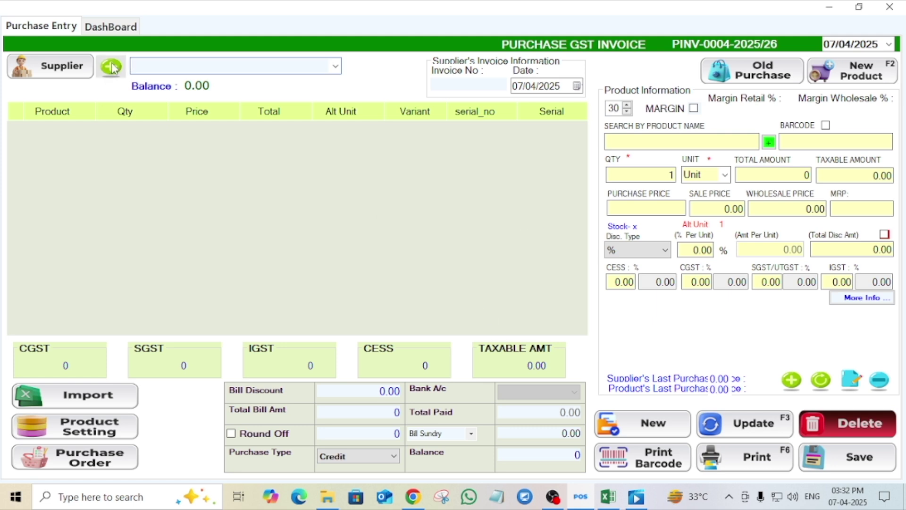
click(61, 66)
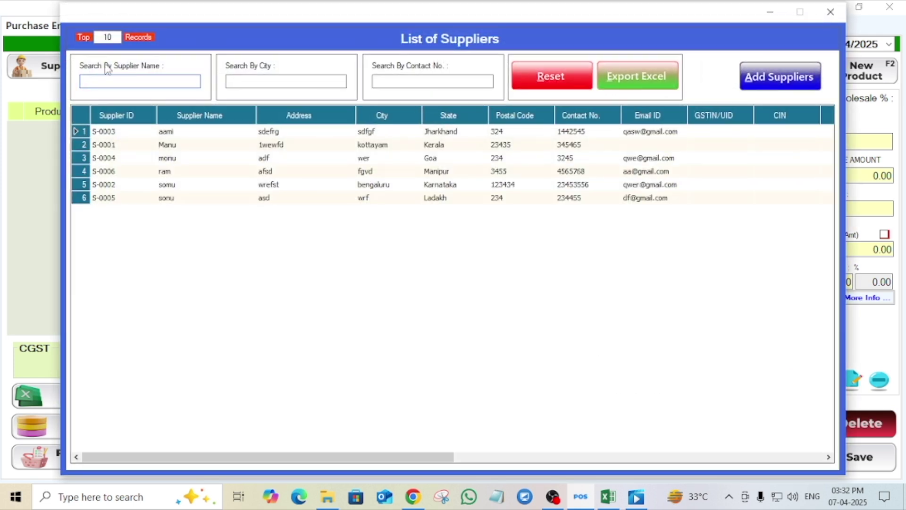
double_click(166, 198)
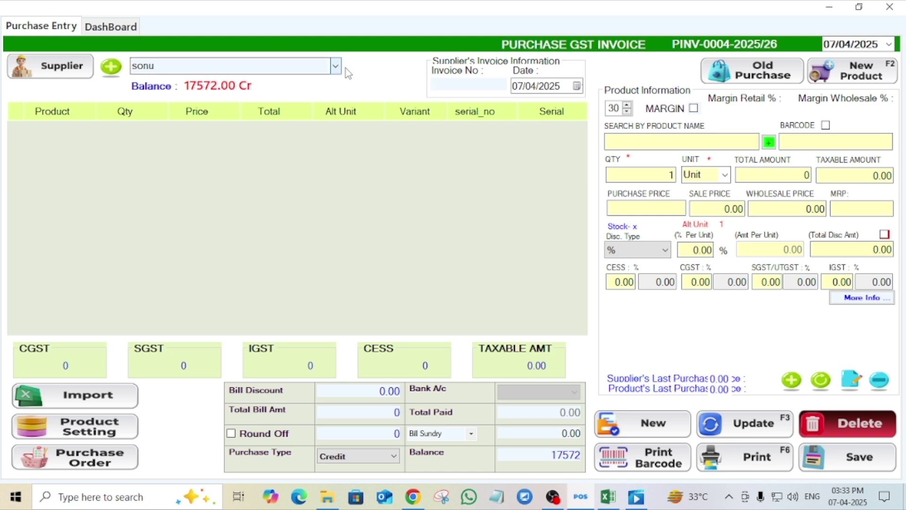
Add 5 PCS of Kajal Diamond to the purchase invoice.
click(717, 140)
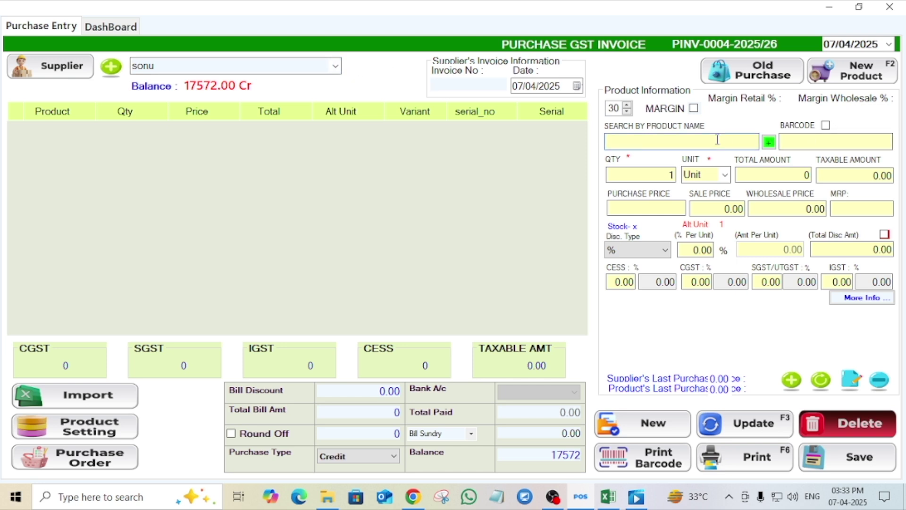
text(K)
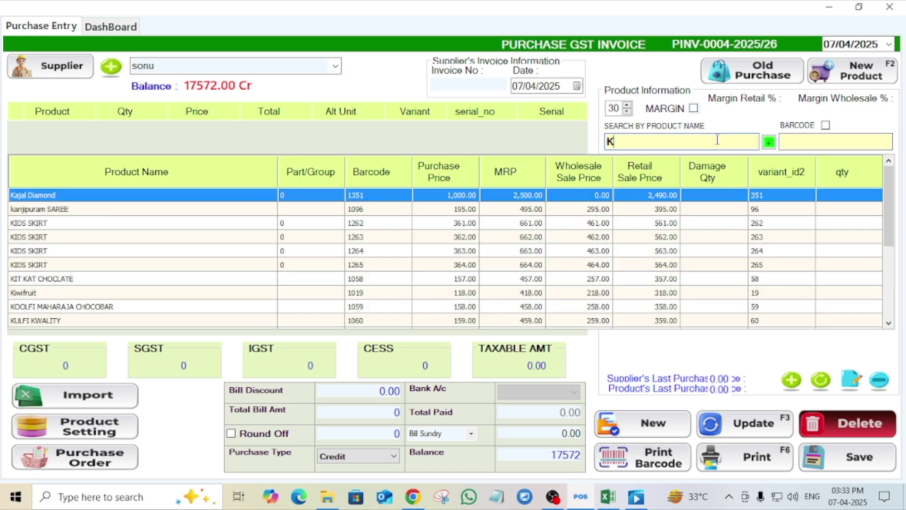
click(174, 198)
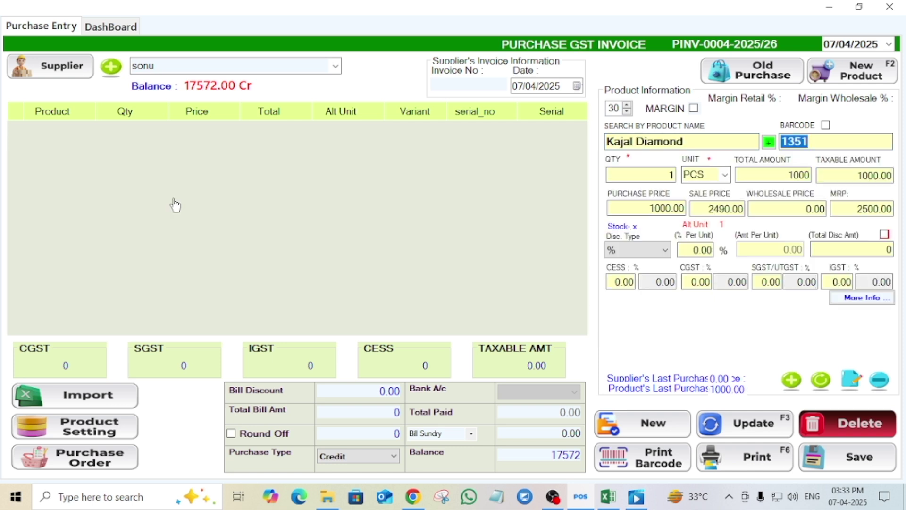
click(674, 175)
key(BackSpace)
text(5)
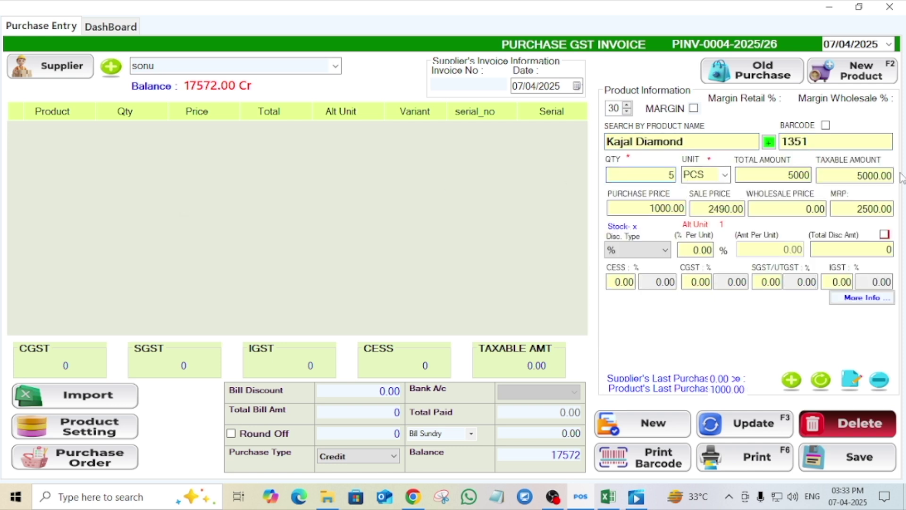
click(791, 380)
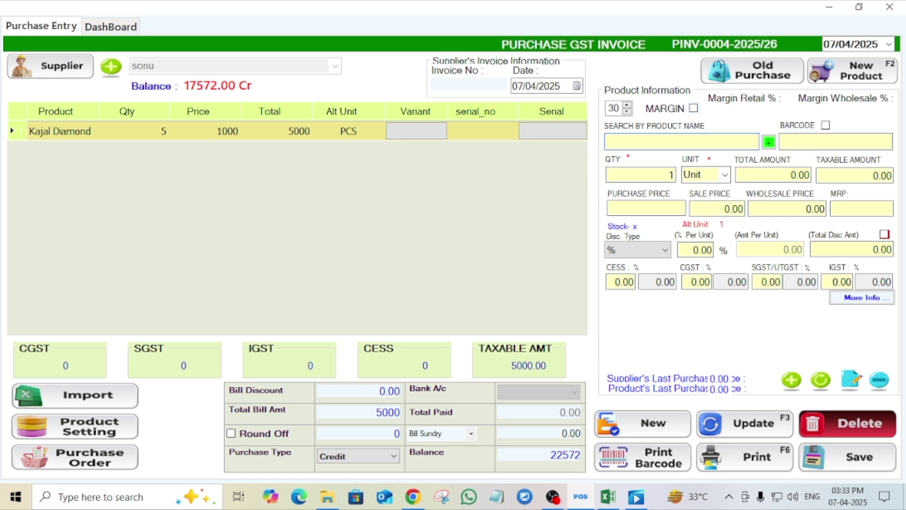
Add 10 PCS of kanjipuram SAREE to the purchase invoice.
text(K)
click(185, 208)
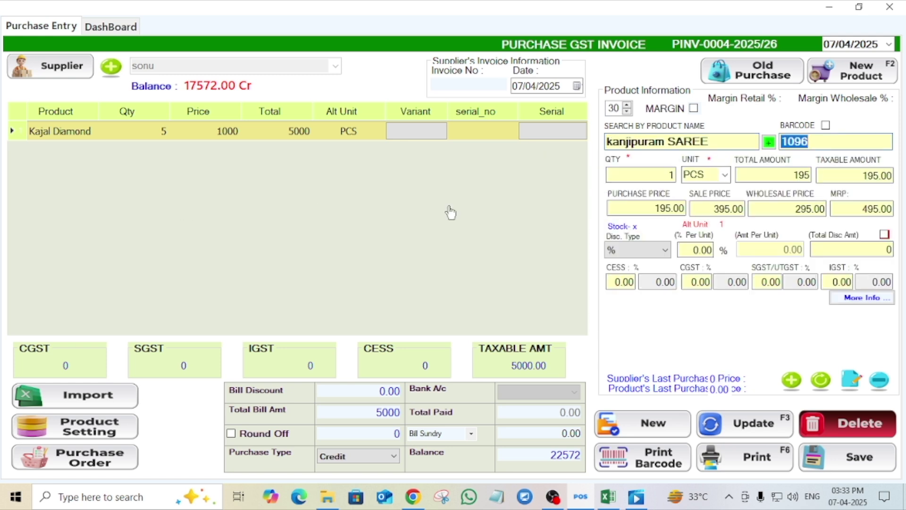
click(675, 176)
key(BackSpace)
text(10)
click(791, 382)
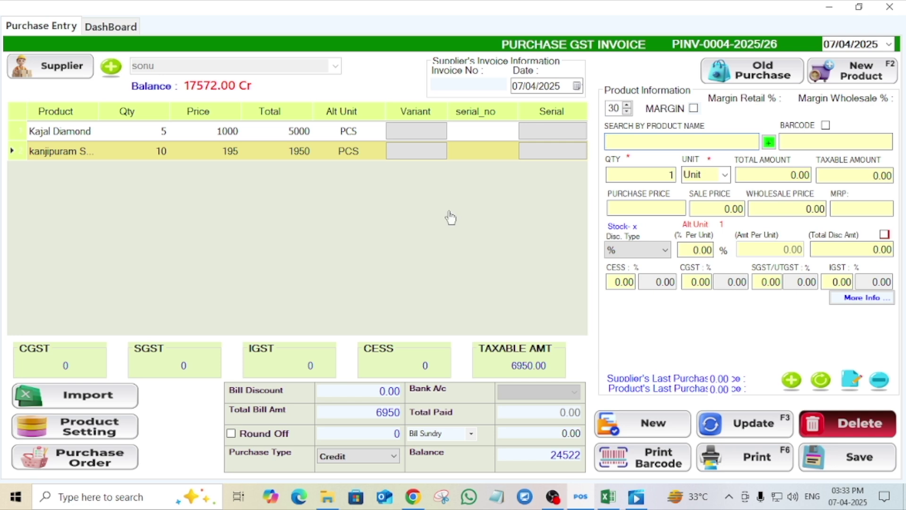
Choose Credit as the purchase type and save the purchase invoice.
click(393, 456)
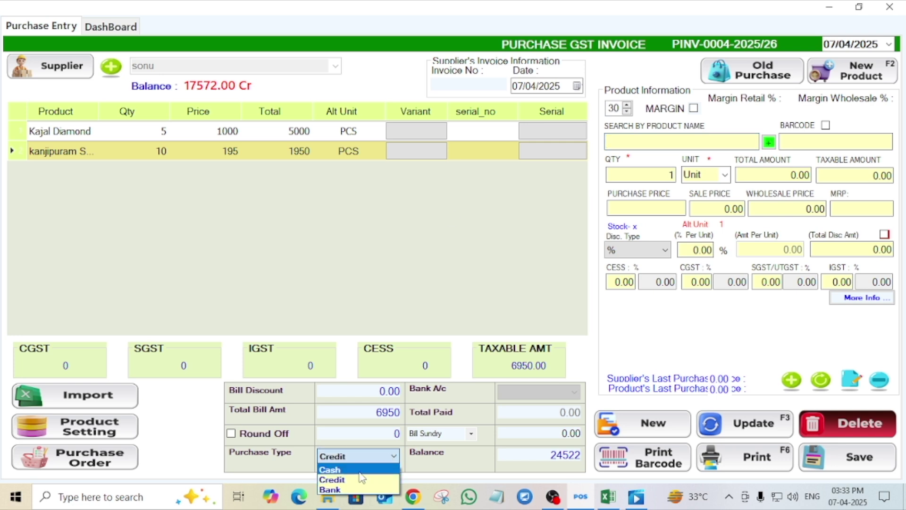
click(355, 480)
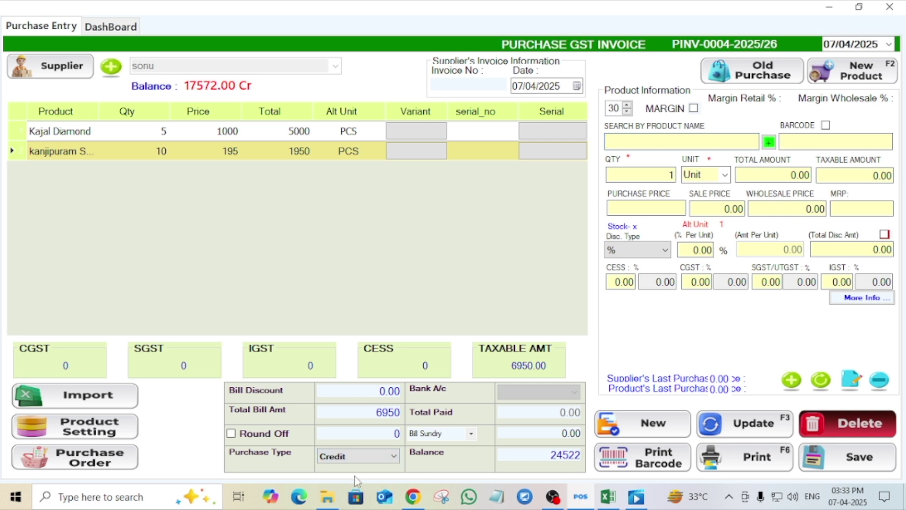
click(388, 457)
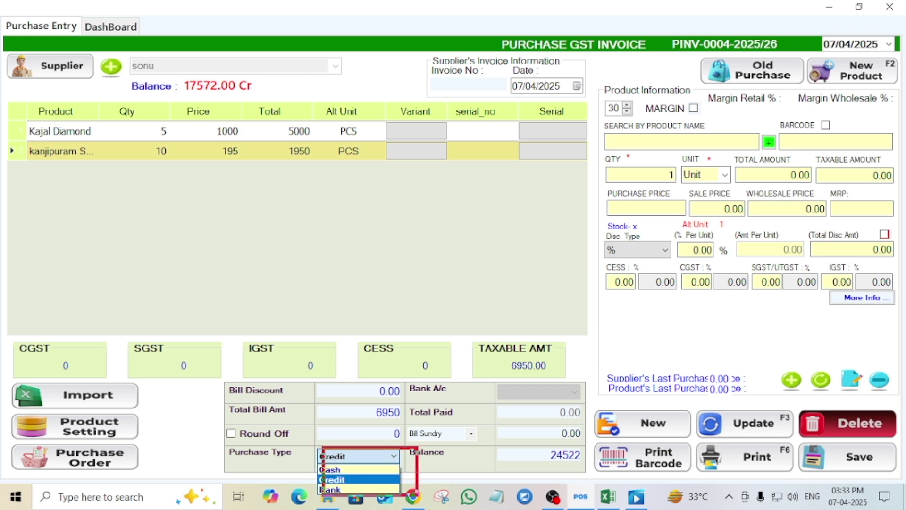
key(Escape)
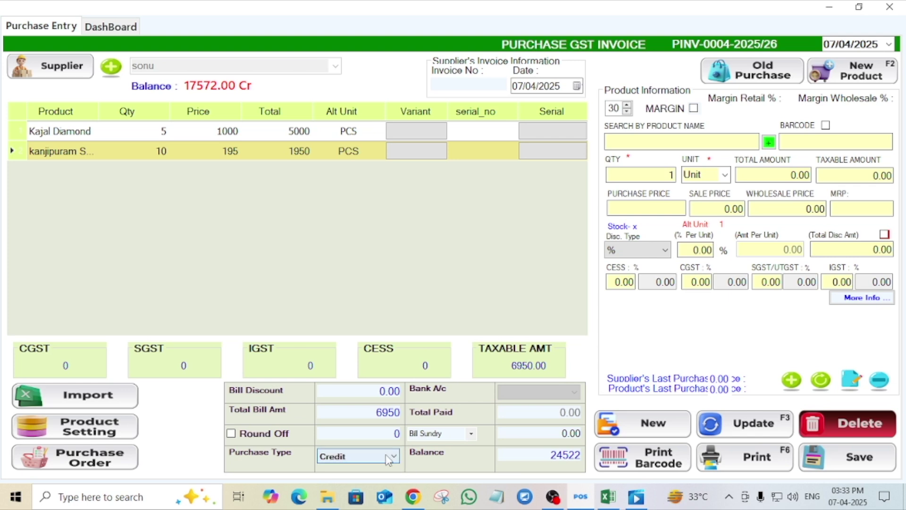
click(850, 458)
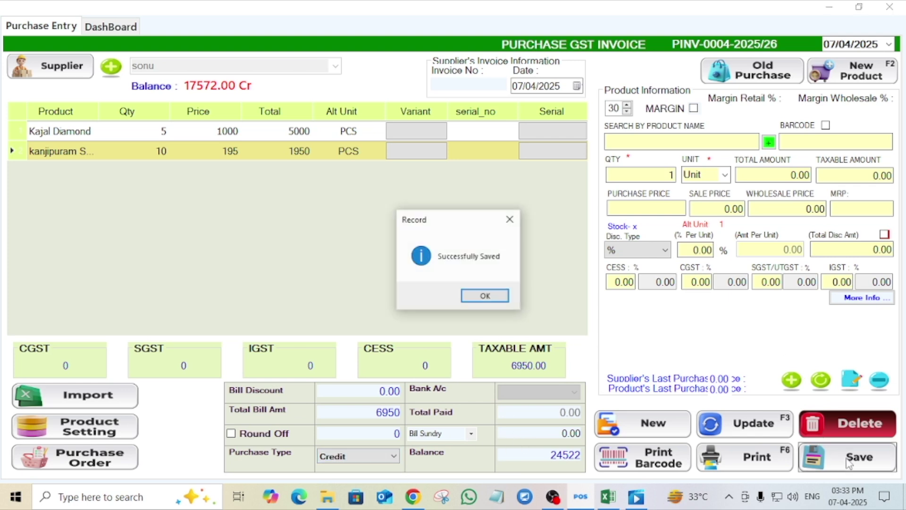
click(492, 298)
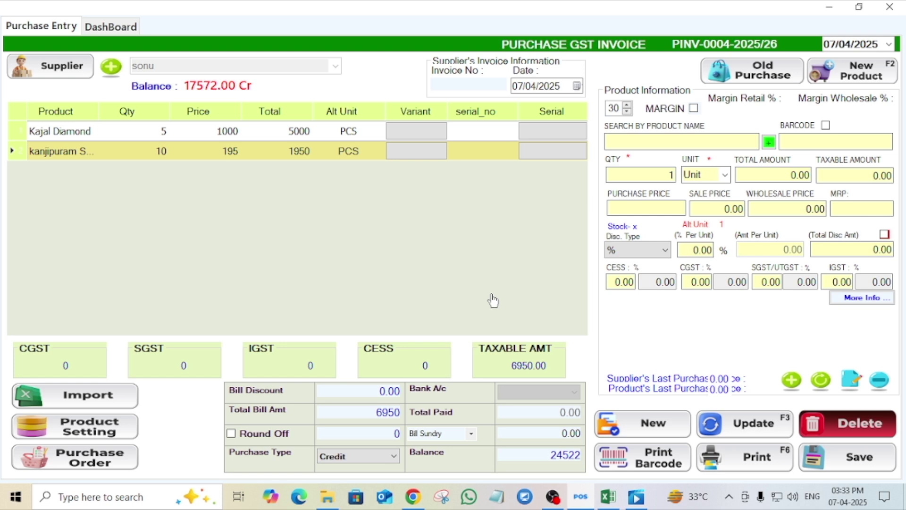
Generate the Supplier Ledger report for supplier S-0005 covering 01/04/2025 to 07/04/2025.
click(112, 27)
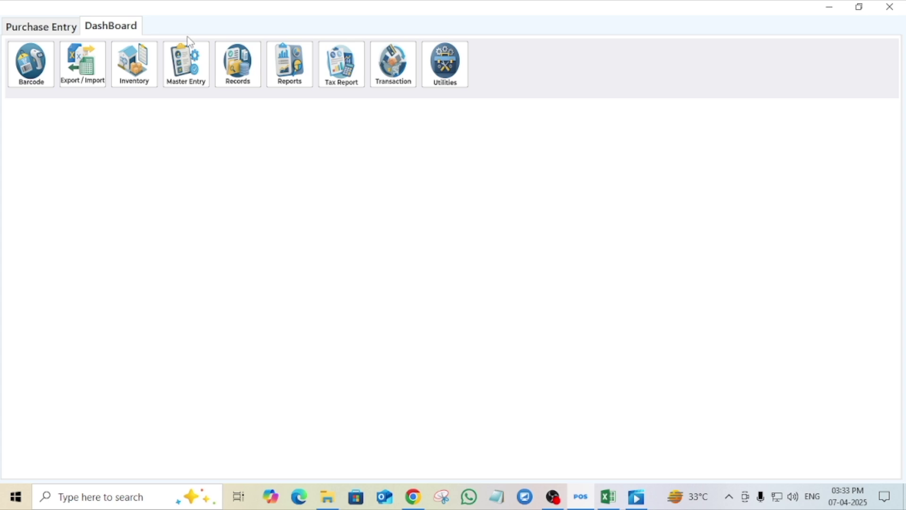
click(278, 69)
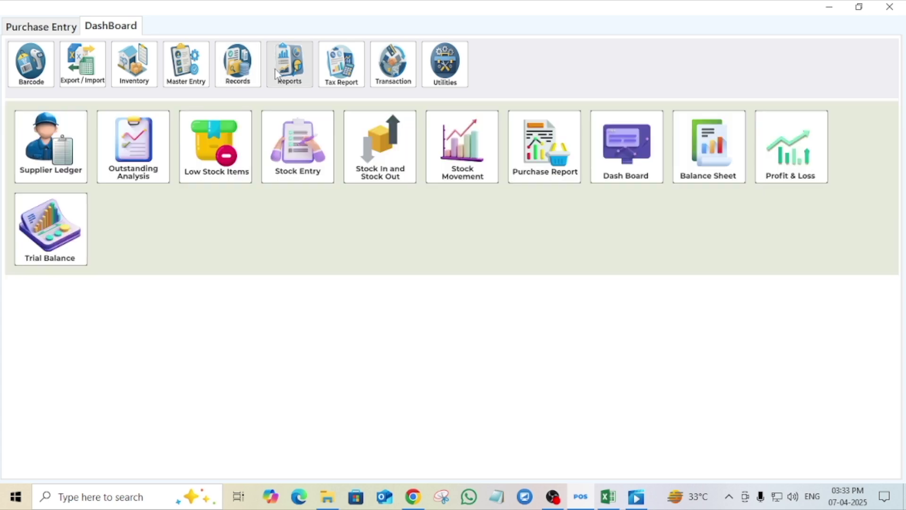
click(44, 152)
click(327, 248)
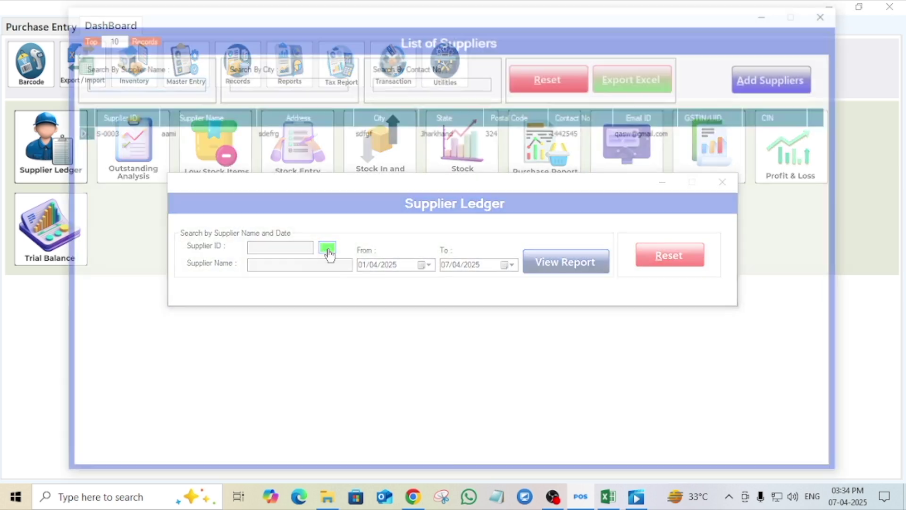
double_click(173, 198)
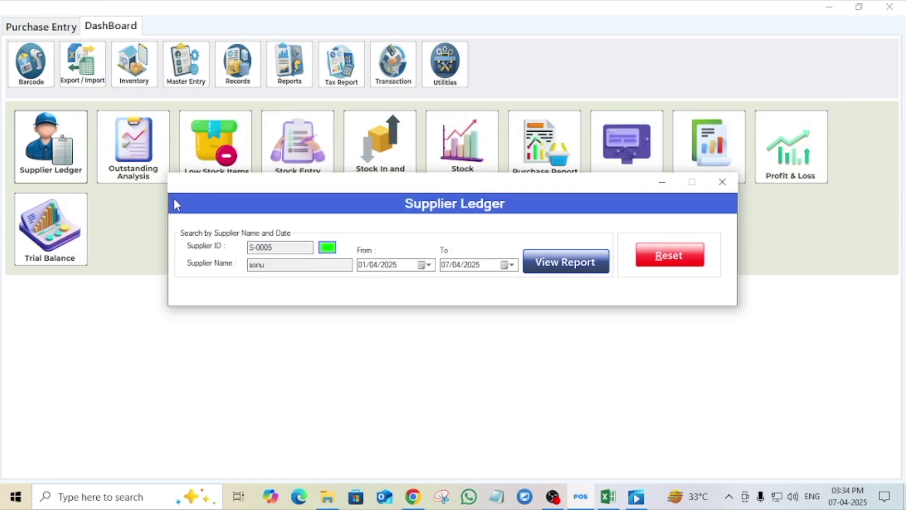
click(561, 268)
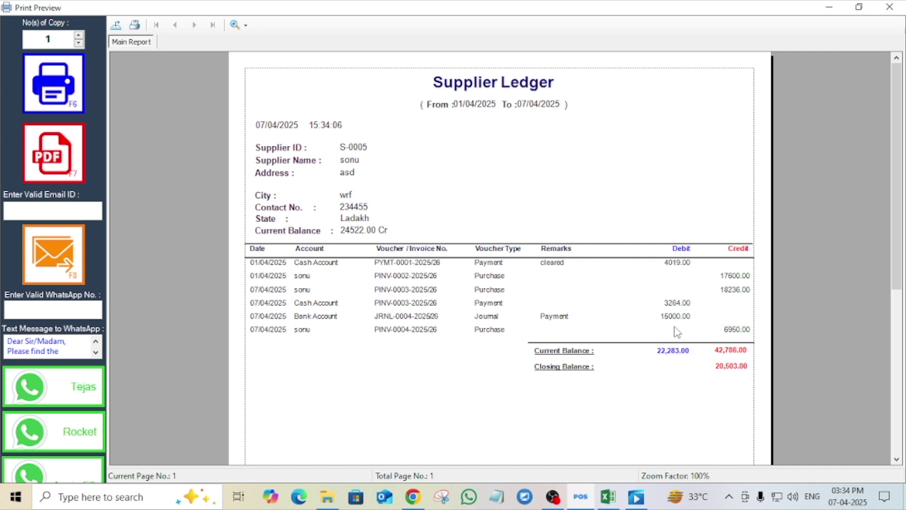
mouse_move(541, 304)
mouse_down()
mouse_move(700, 316)
mouse_move(697, 325)
mouse_up()
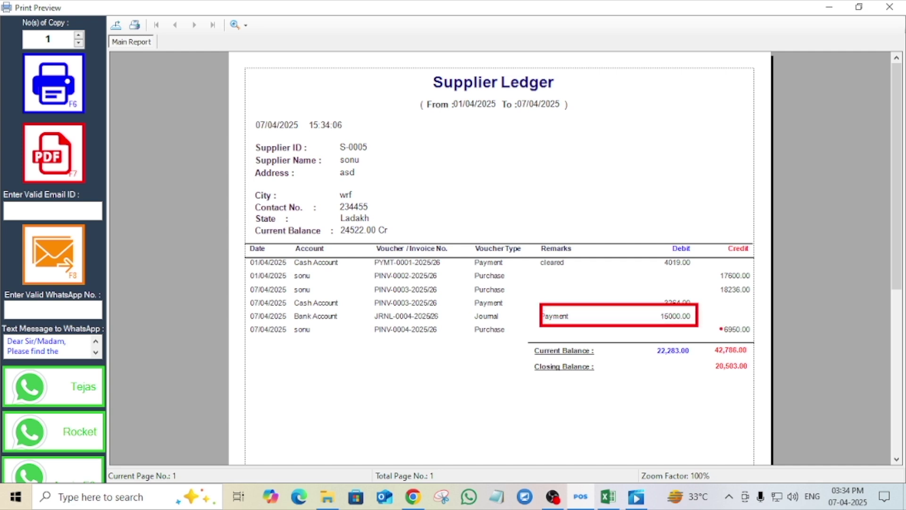
mouse_move(714, 316)
mouse_down()
mouse_move(748, 329)
mouse_move(754, 341)
mouse_up()
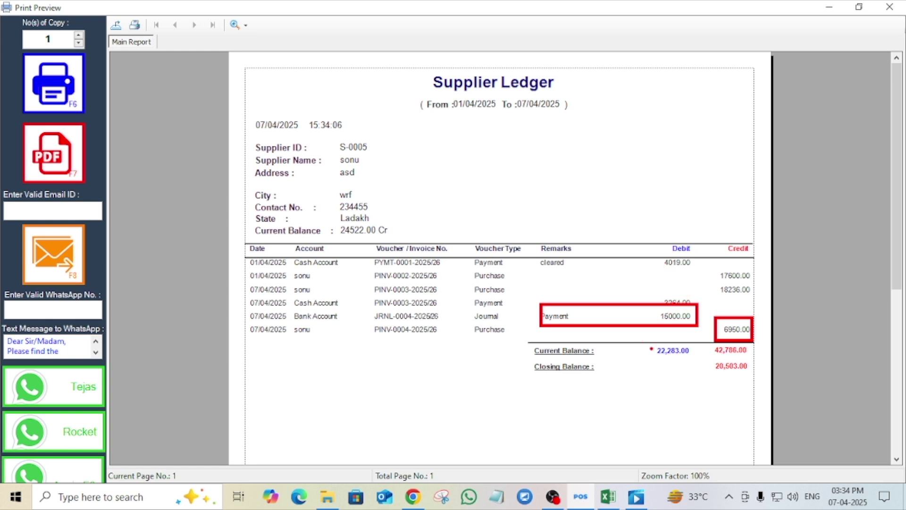
drag(649, 343, 766, 377)
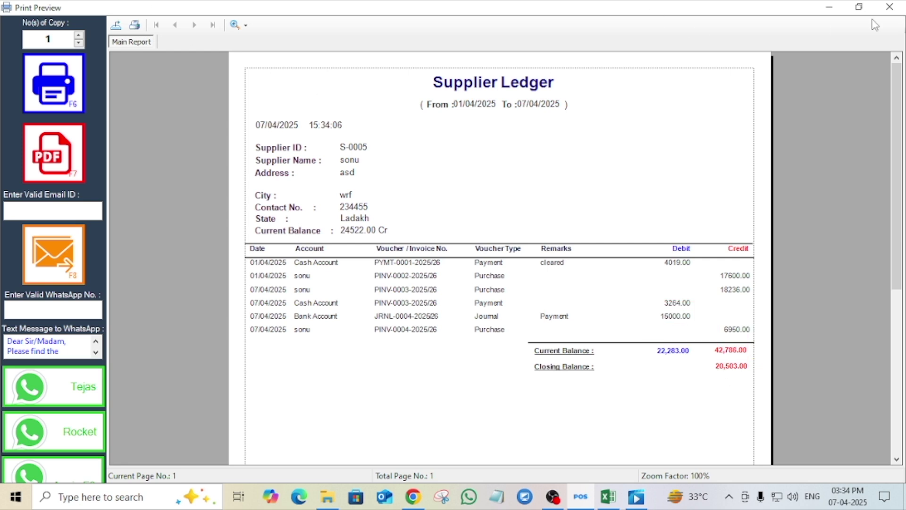
Close the ledger report preview, the Supplier Ledger form and the purchase entry window.
click(896, 11)
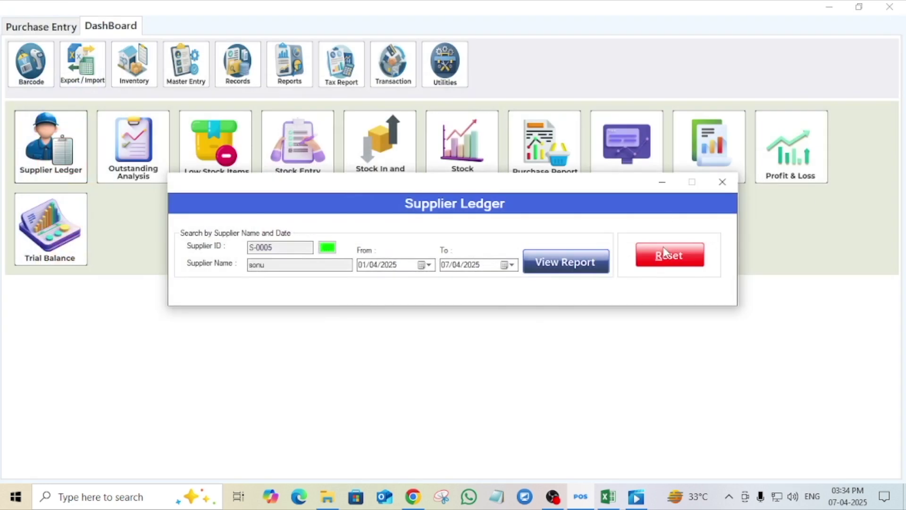
click(722, 184)
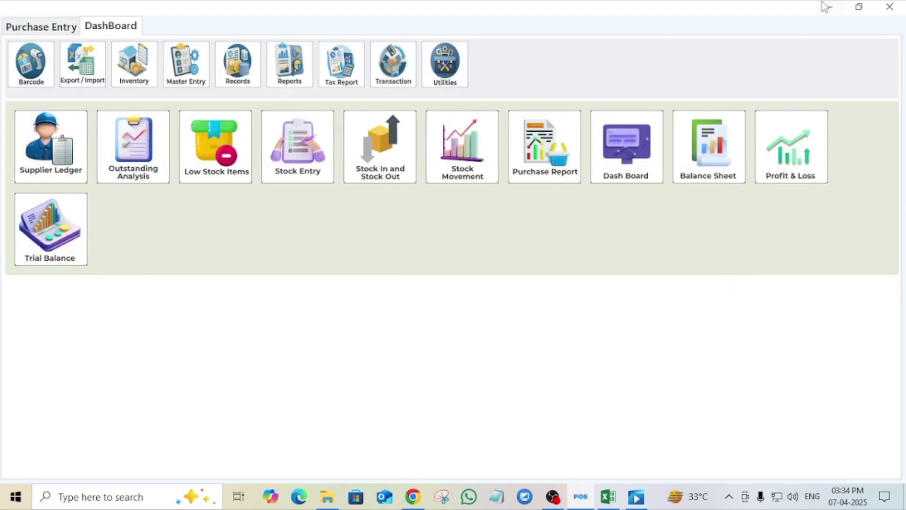
click(890, 6)
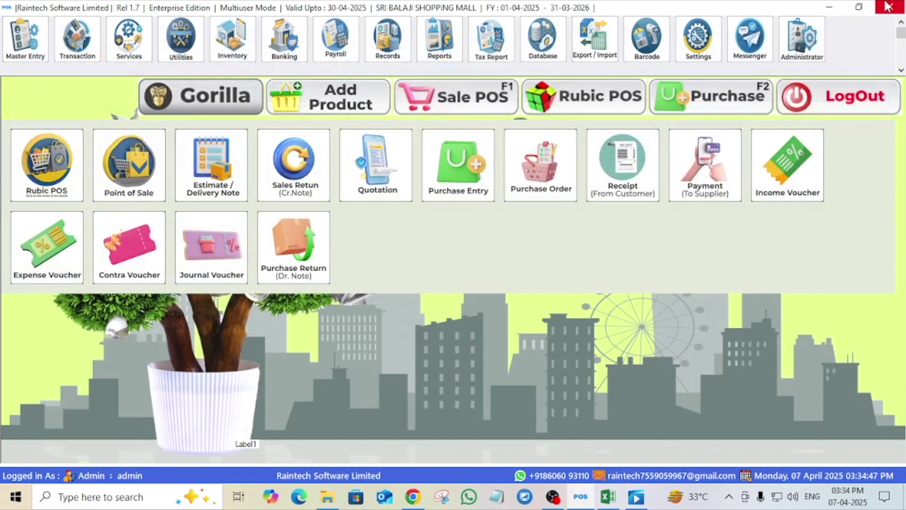
click(448, 43)
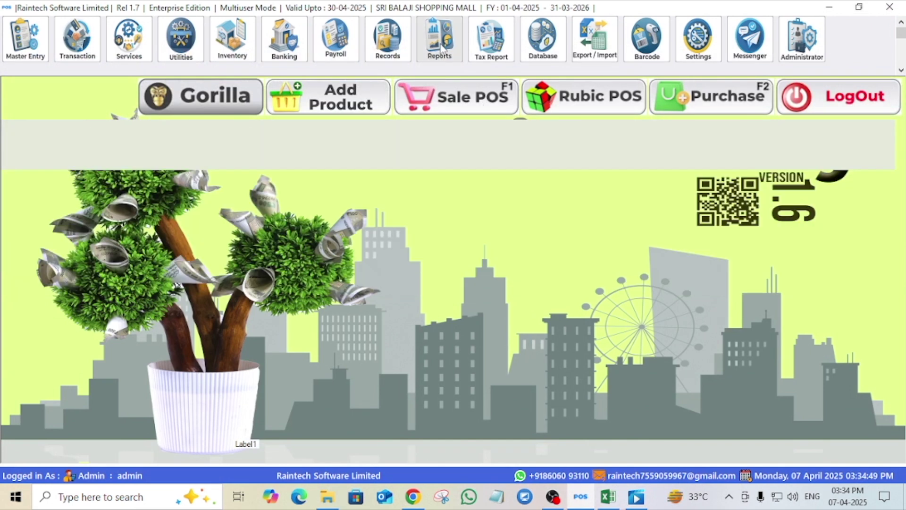
click(448, 43)
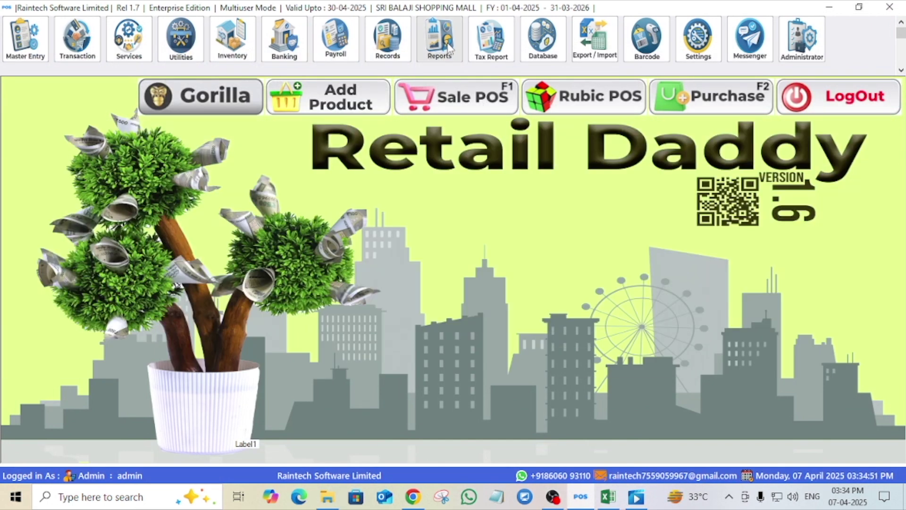